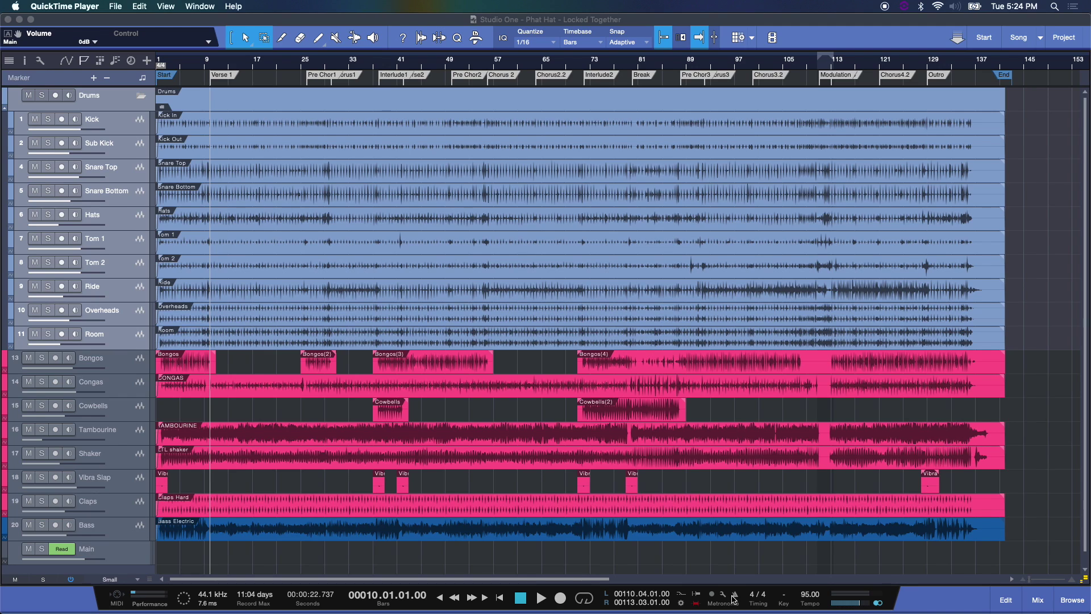
- Play the session from bar 10 while adjusting the Main fader, then stop playback
{"action": "left_click", "coordinate": [736, 600]}
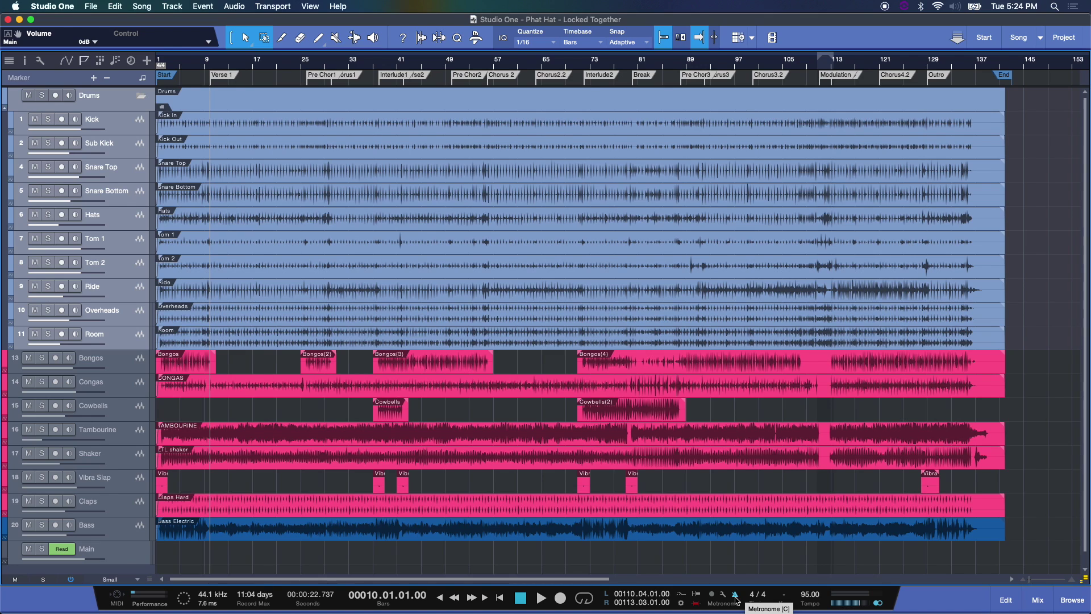
{"action": "key", "text": "space"}
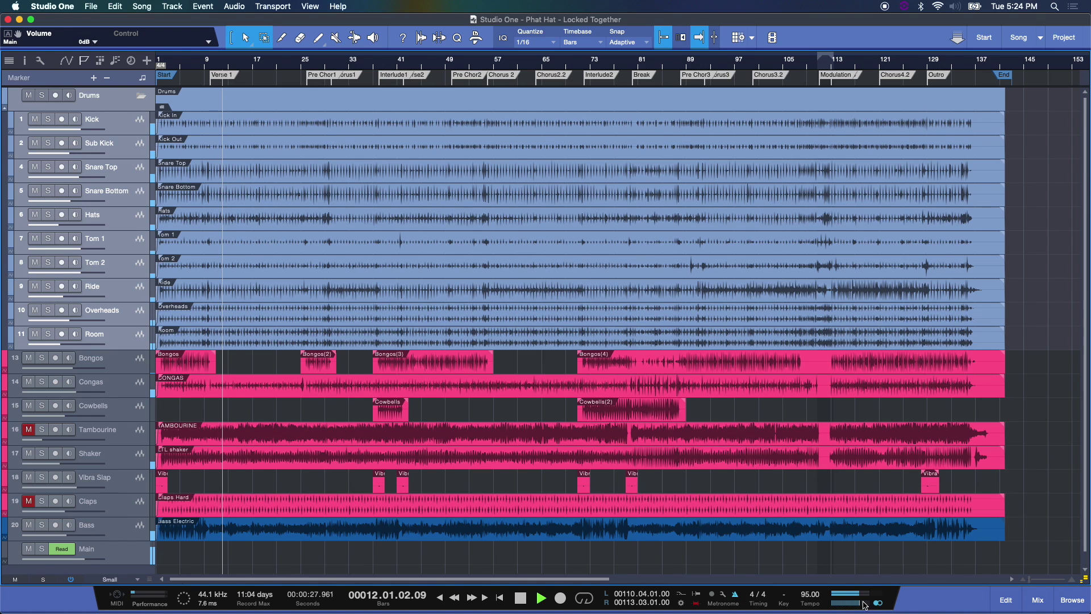
{"action": "left_click_drag", "start_coordinate": [867, 604], "coordinate": [851, 610]}
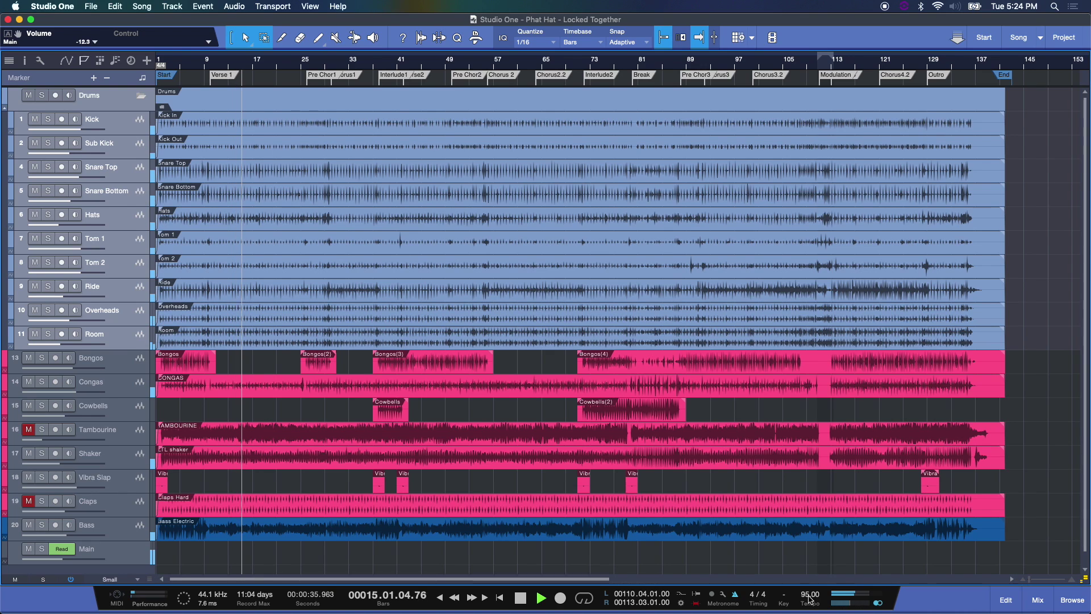
{"action": "key", "text": "space"}
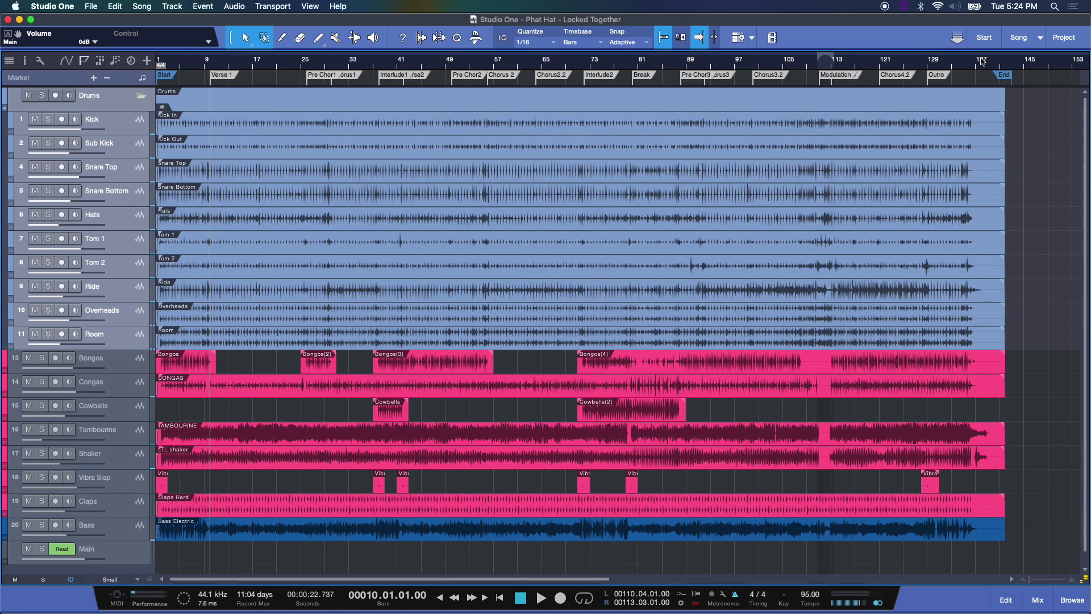
- Park the position at bar 145, change the tempo to 120 BPM and audition it
{"action": "left_click", "coordinate": [1025, 68]}
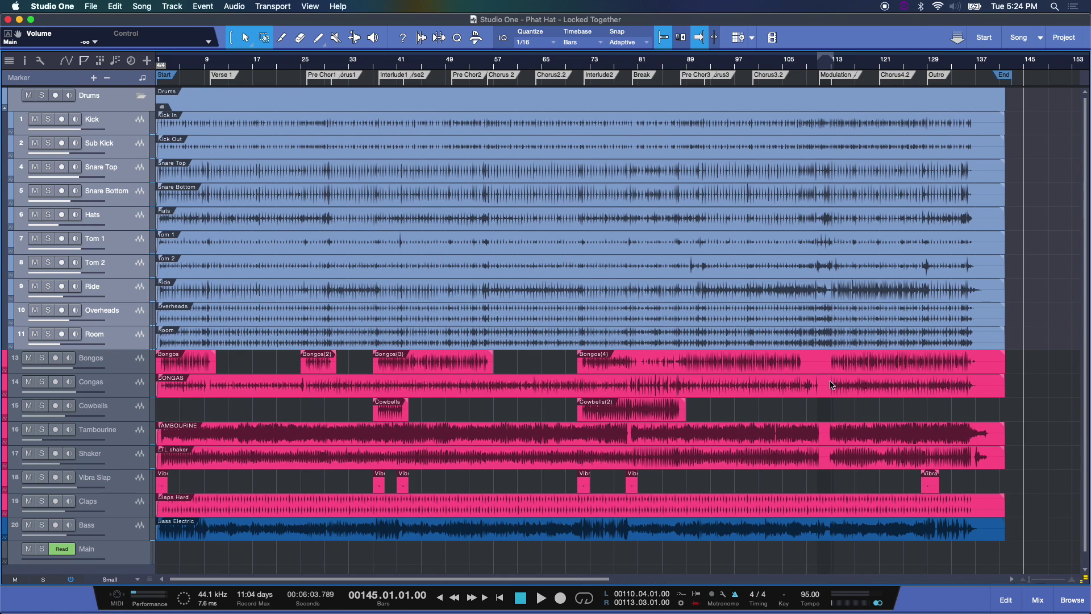
{"action": "left_click", "coordinate": [810, 594]}
{"action": "type", "text": "120"}
{"action": "key", "text": "Return"}
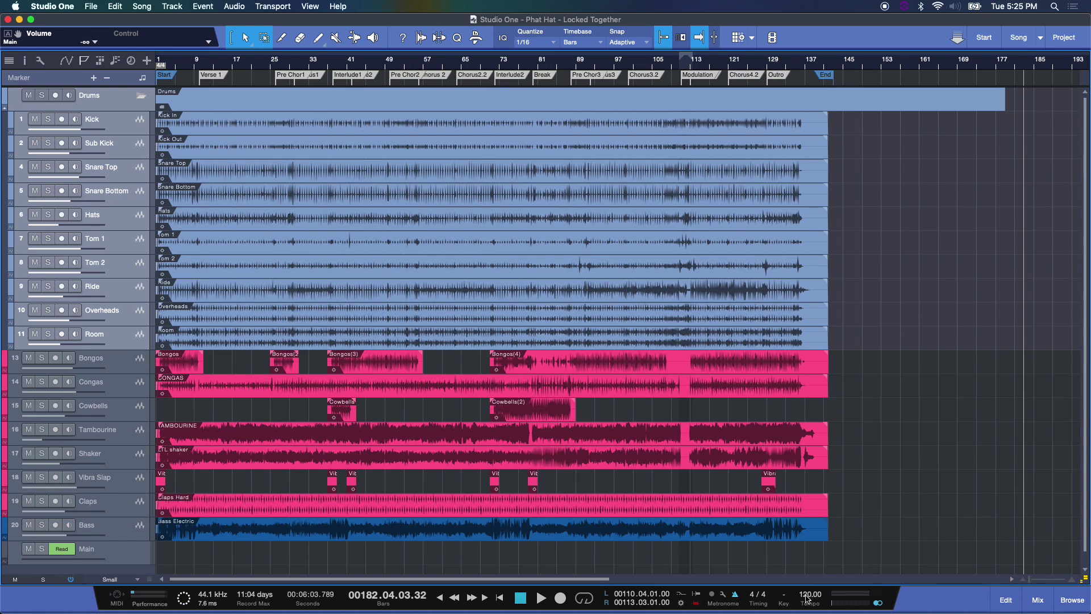
{"action": "key", "text": "space"}
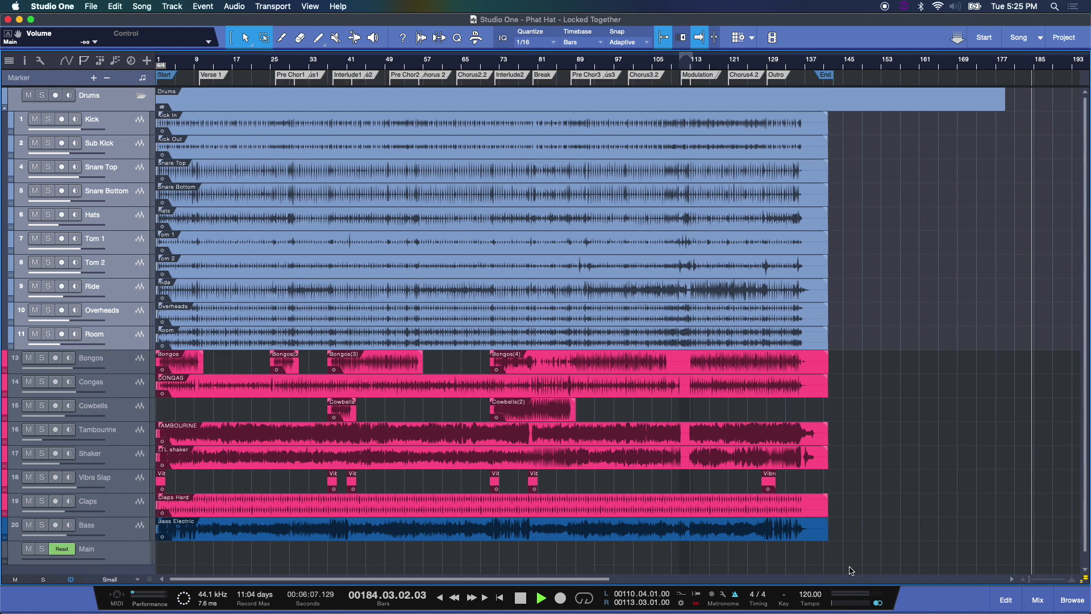
{"action": "key", "text": "space"}
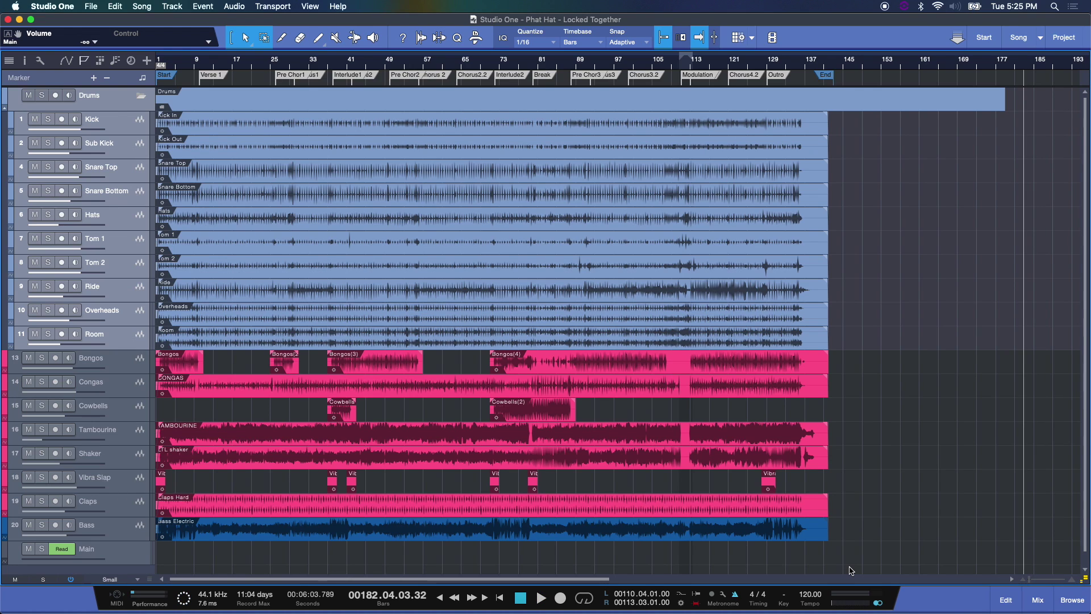
- Undo the tempo back to 95 BPM and audition the song again
{"action": "key", "text": "super+z"}
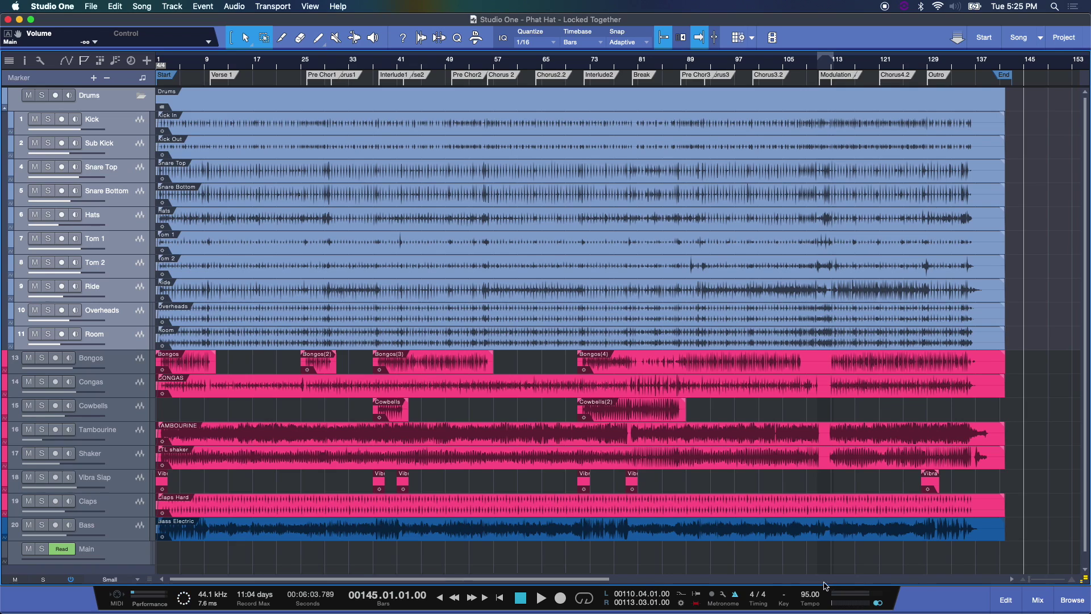
{"action": "key", "text": "space"}
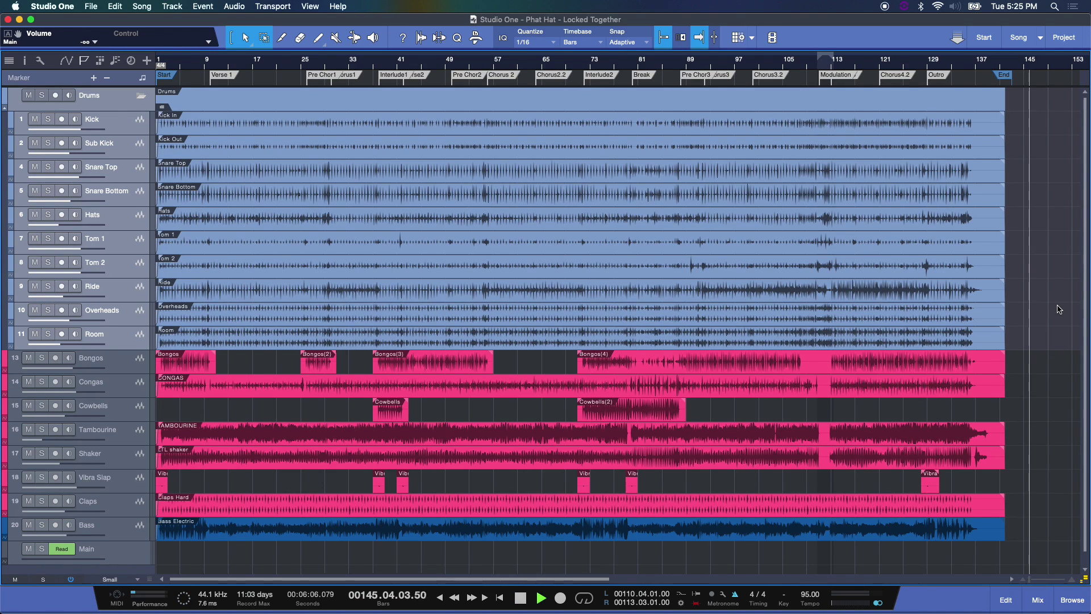
{"action": "key", "text": "space"}
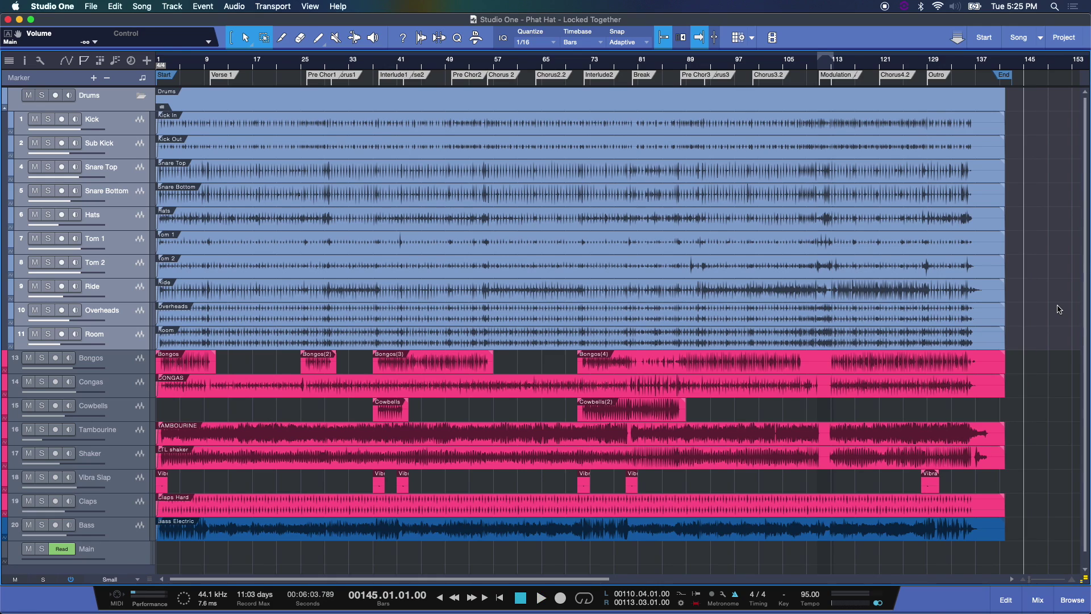
{"action": "left_click", "coordinate": [723, 596]}
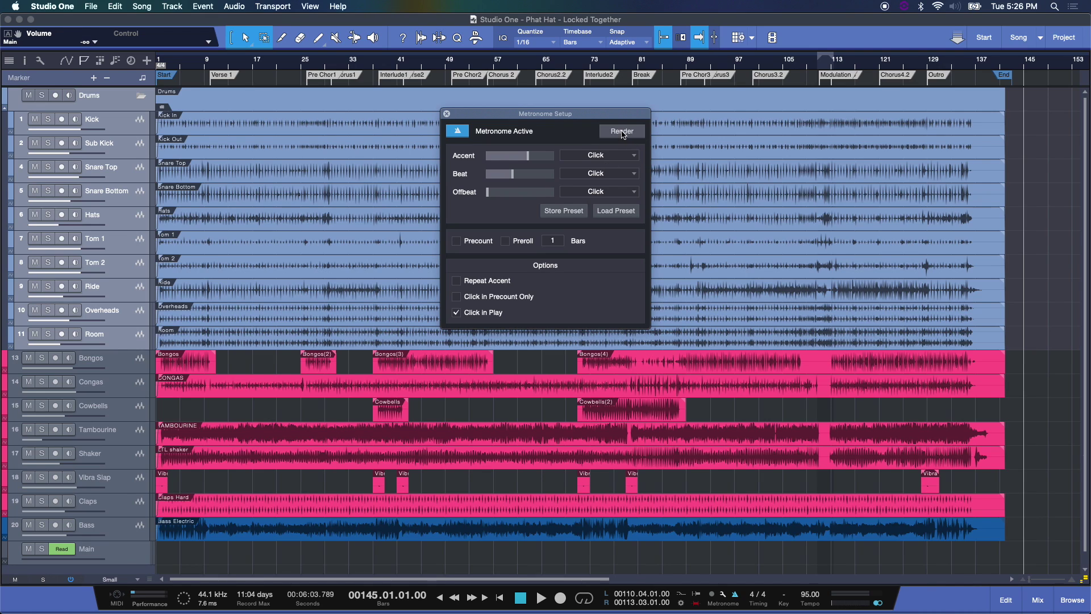
- Render the metronome from timeline start to song end and make the new Click track taller
{"action": "left_click", "coordinate": [619, 132]}
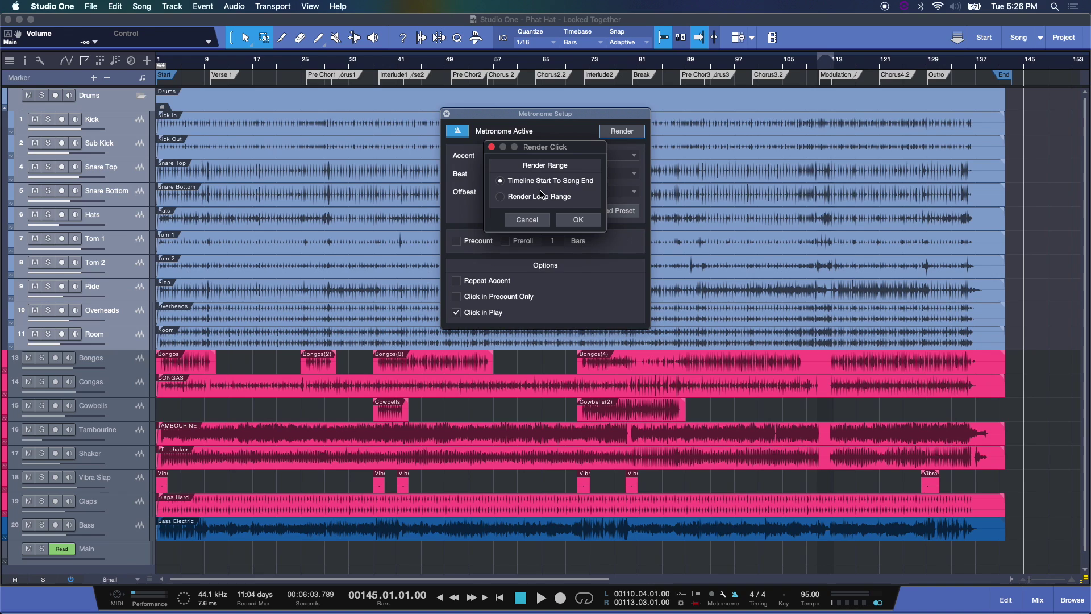
{"action": "left_click", "coordinate": [588, 220]}
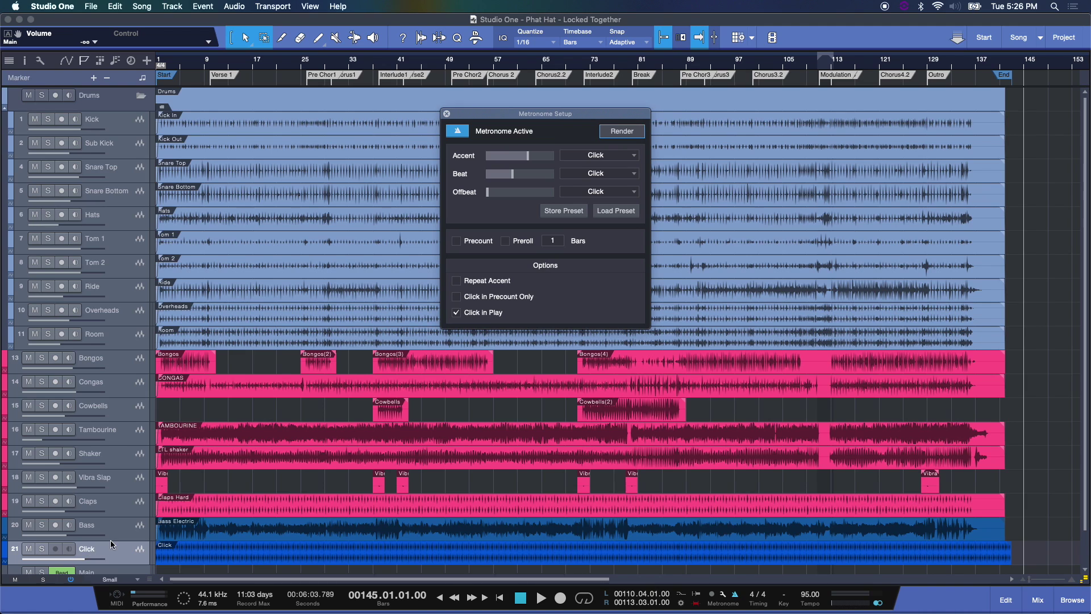
{"action": "scroll", "coordinate": [122, 505], "scroll_direction": "down", "scroll_amount": 1}
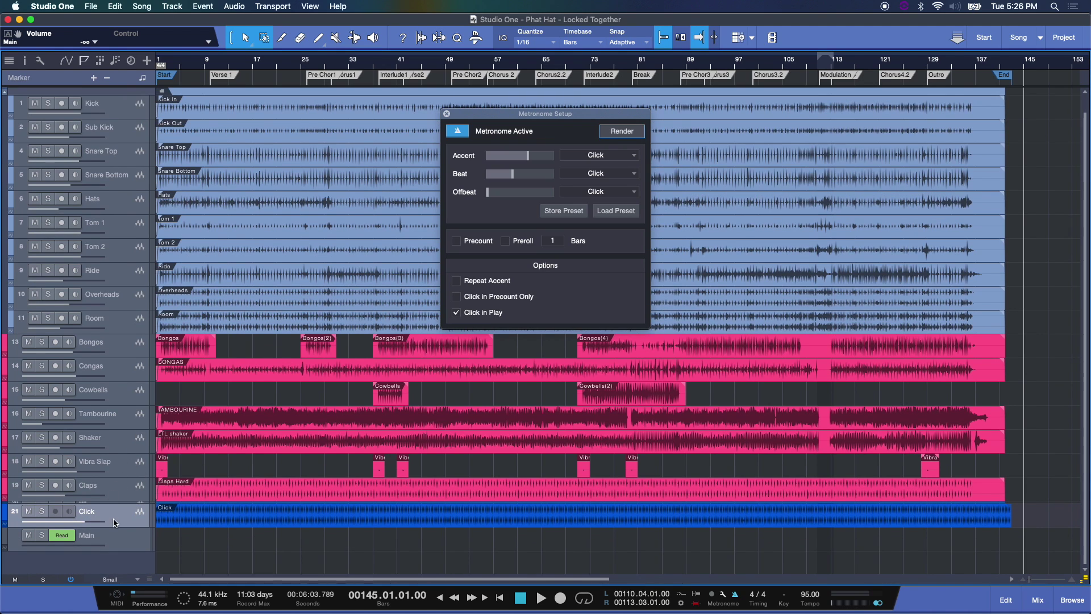
{"action": "left_click_drag", "start_coordinate": [116, 527], "coordinate": [116, 571]}
{"action": "scroll", "coordinate": [188, 511], "scroll_direction": "down", "scroll_amount": 4}
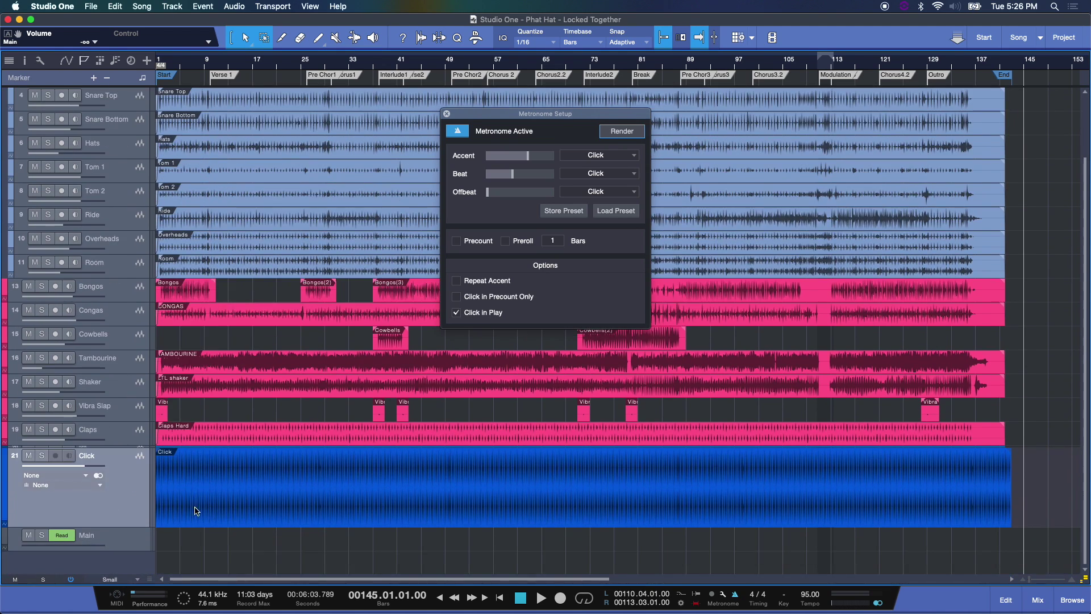
{"action": "left_click_drag", "start_coordinate": [116, 527], "coordinate": [116, 558]}
- Zoom to bars 47–62 and play the soloed Click track from bar 52, then unsolo it
{"action": "left_click", "coordinate": [463, 492]}
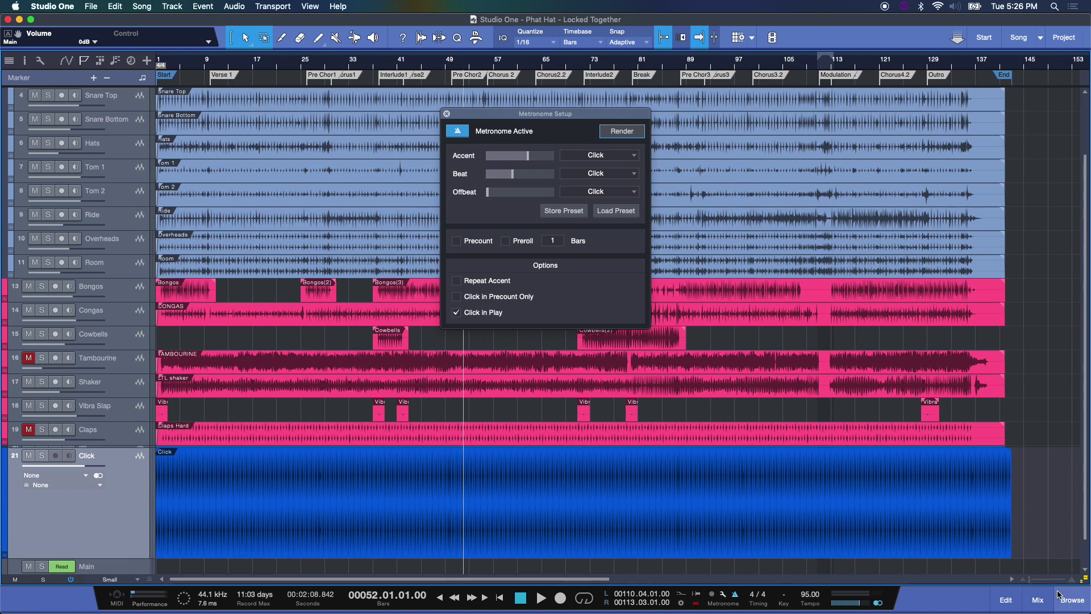
{"action": "left_click", "coordinate": [1073, 581]}
{"action": "left_click", "coordinate": [1074, 581]}
{"action": "left_click", "coordinate": [1073, 581]}
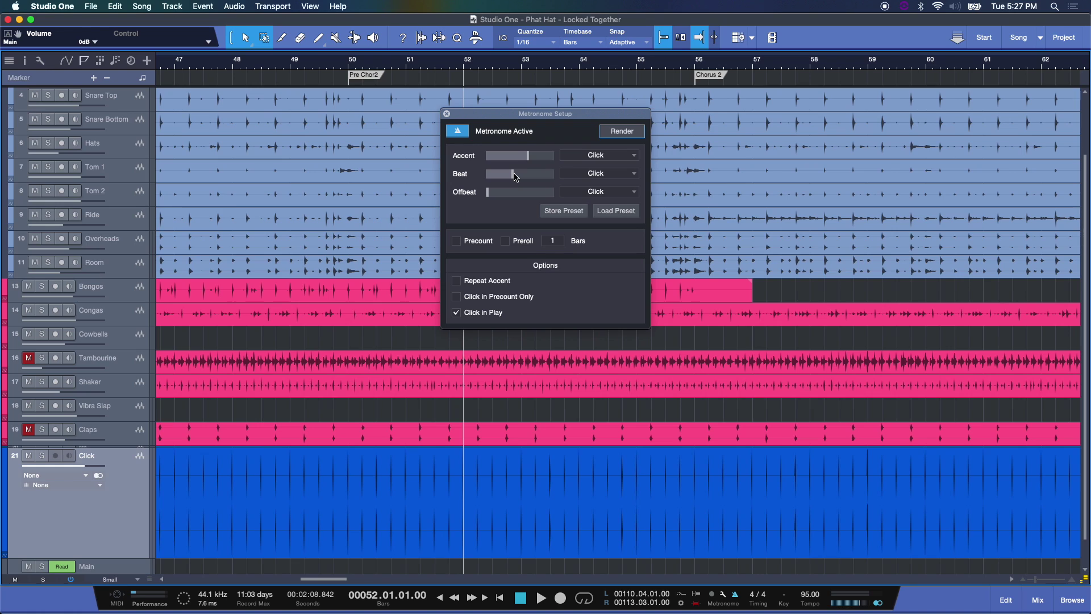
{"action": "left_click", "coordinate": [42, 456]}
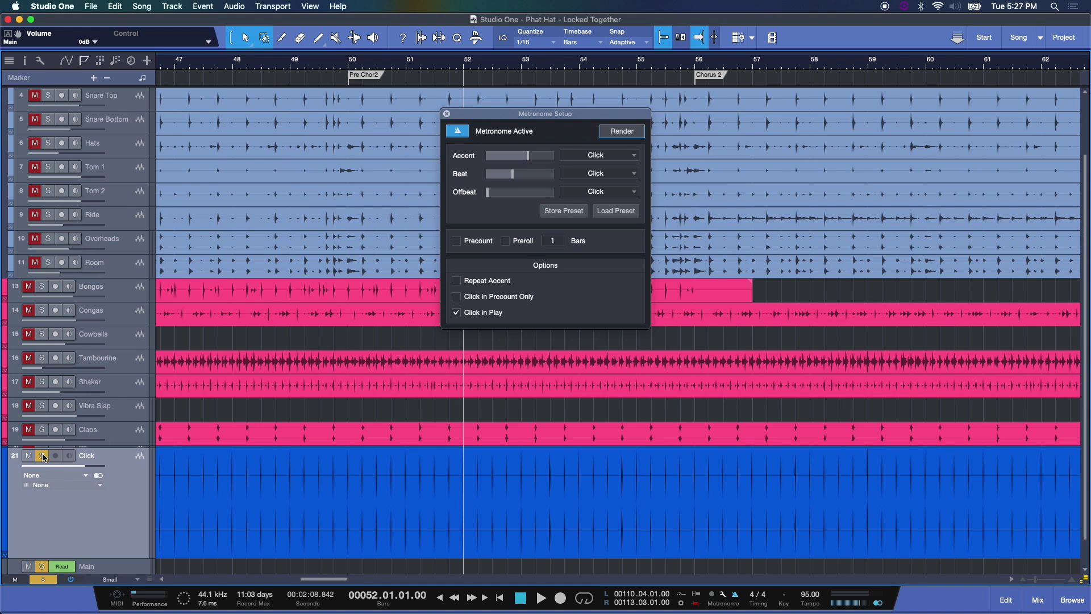
{"action": "key", "text": "space"}
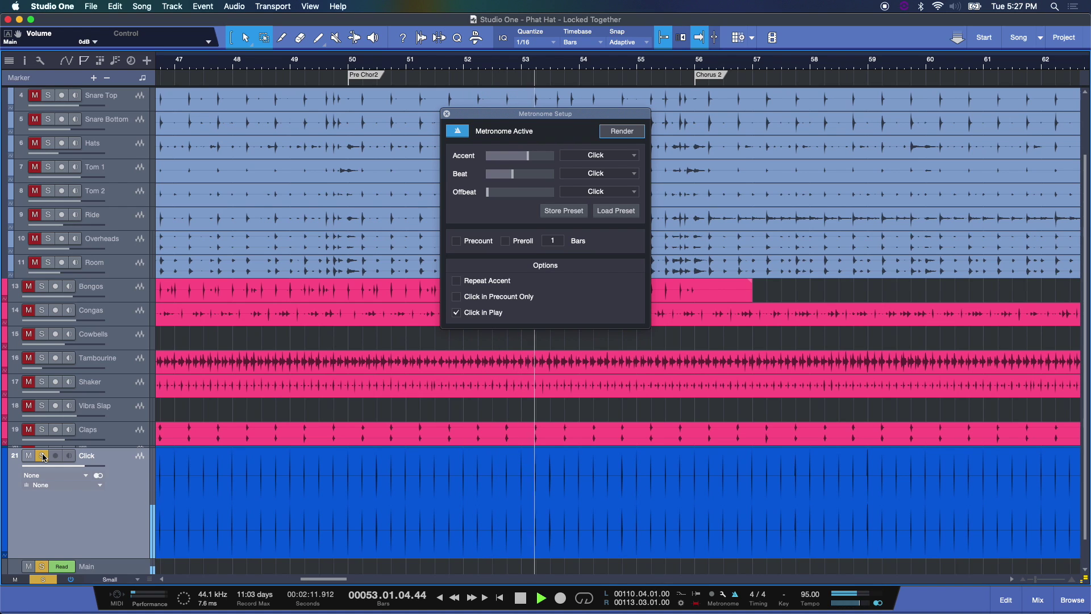
{"action": "key", "text": "space"}
{"action": "left_click", "coordinate": [43, 456]}
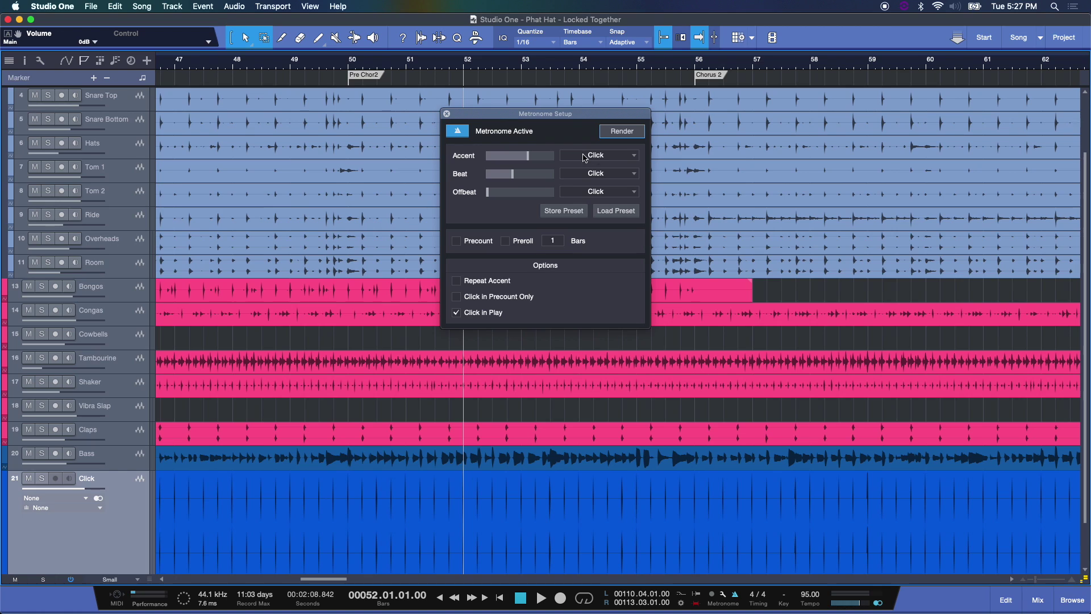
- Set the metronome accent sound to Clave and zoom out to show the whole song
{"action": "left_click", "coordinate": [636, 158]}
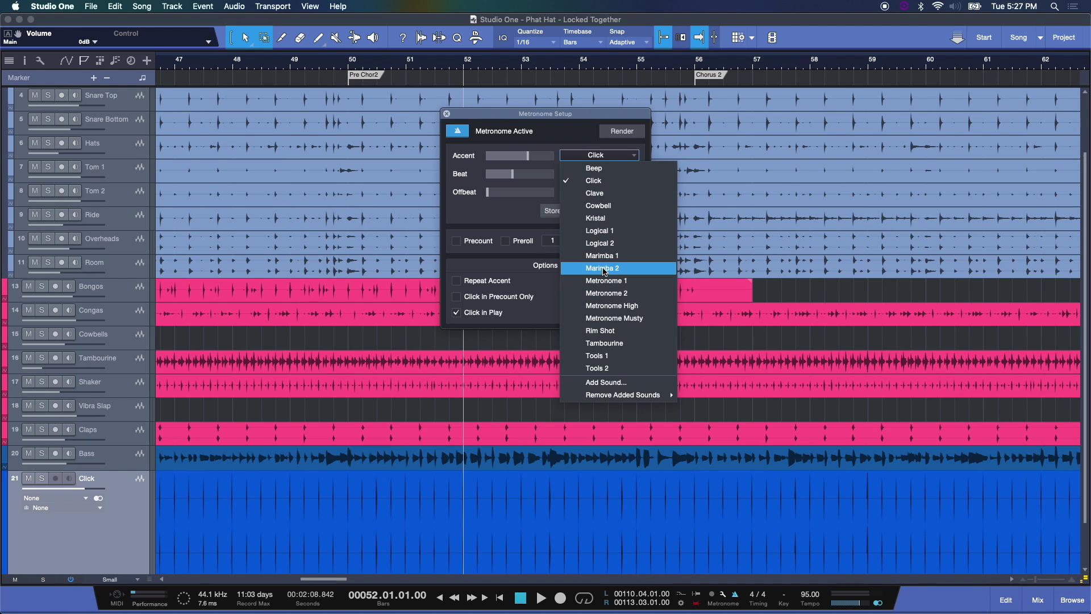
{"action": "left_click", "coordinate": [601, 194]}
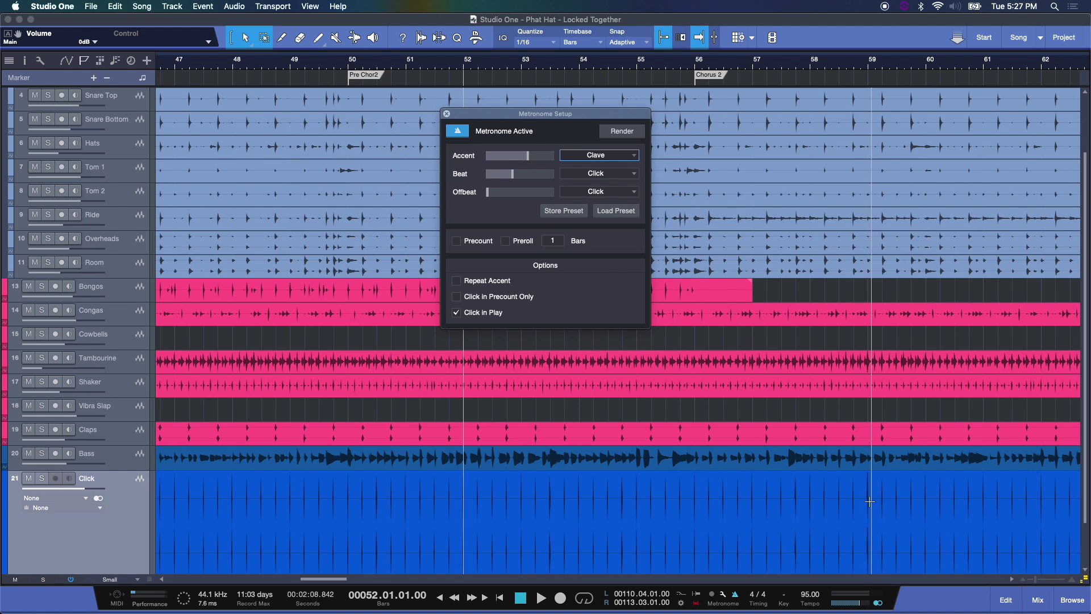
{"action": "left_click", "coordinate": [1026, 584]}
{"action": "left_click", "coordinate": [1026, 584]}
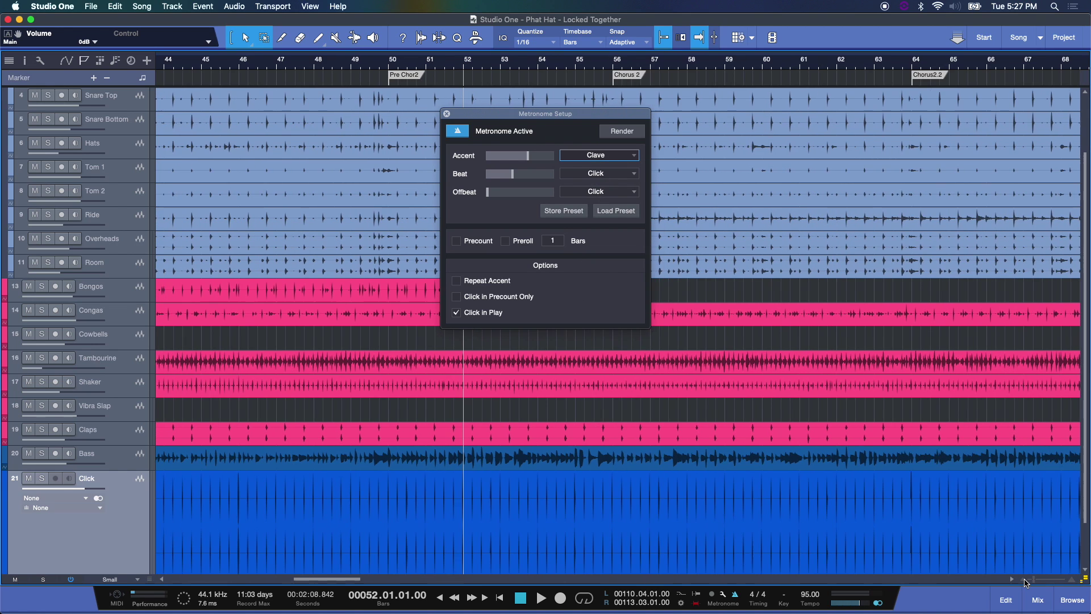
{"action": "left_click", "coordinate": [1026, 583]}
{"action": "left_click", "coordinate": [1026, 584]}
{"action": "left_click", "coordinate": [1026, 584]}
{"action": "left_click", "coordinate": [1025, 584]}
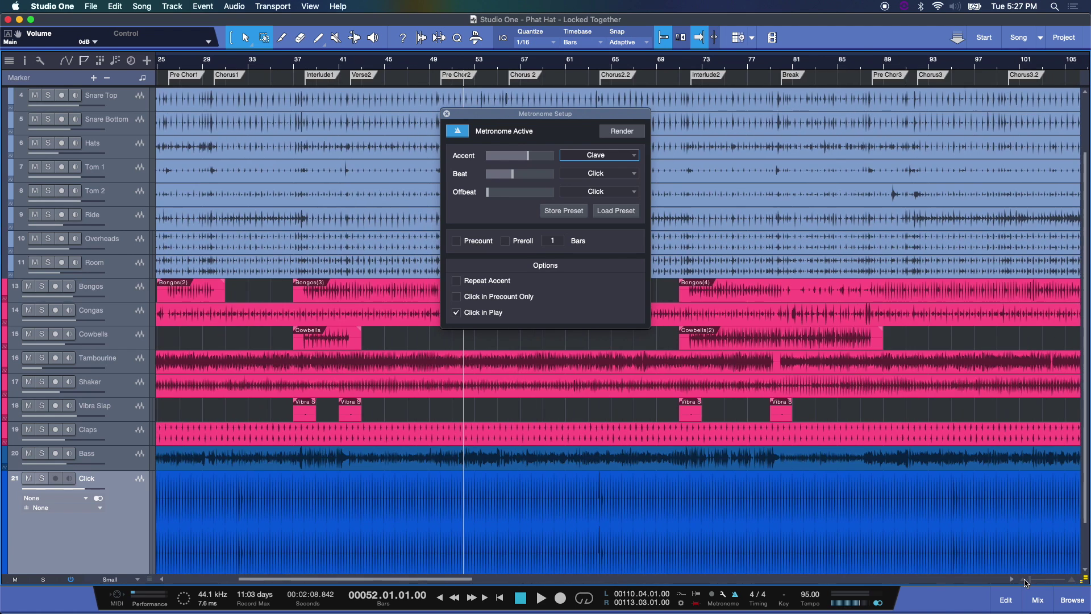
{"action": "left_click", "coordinate": [1026, 584]}
{"action": "left_click", "coordinate": [1026, 584]}
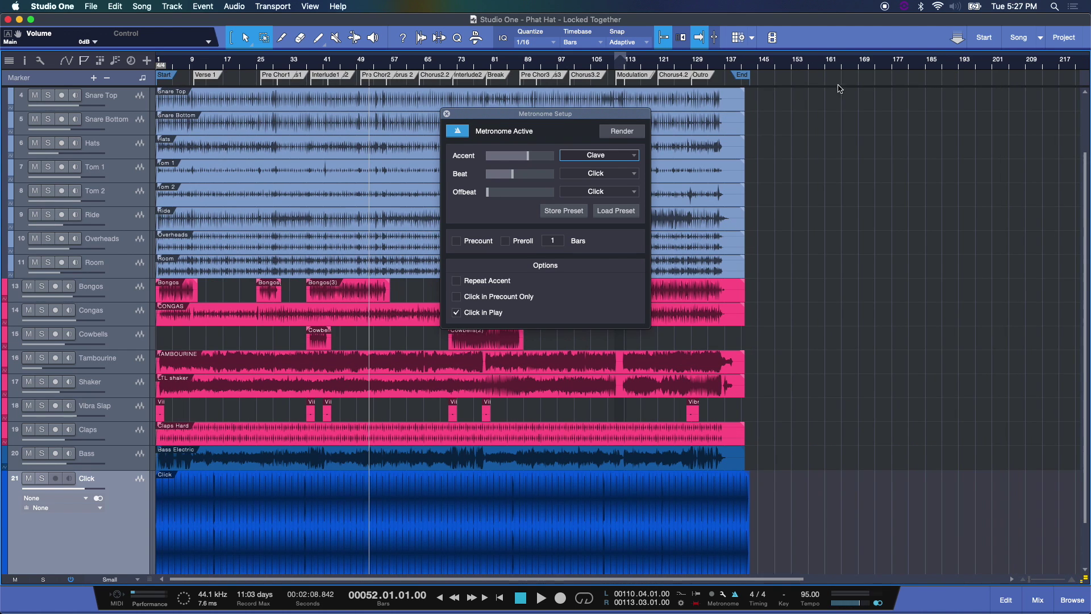
- From bar 149, set the beat sound to Cowbell with its level lowered slightly, auditioning it
{"action": "left_click", "coordinate": [776, 59]}
{"action": "key", "text": "space"}
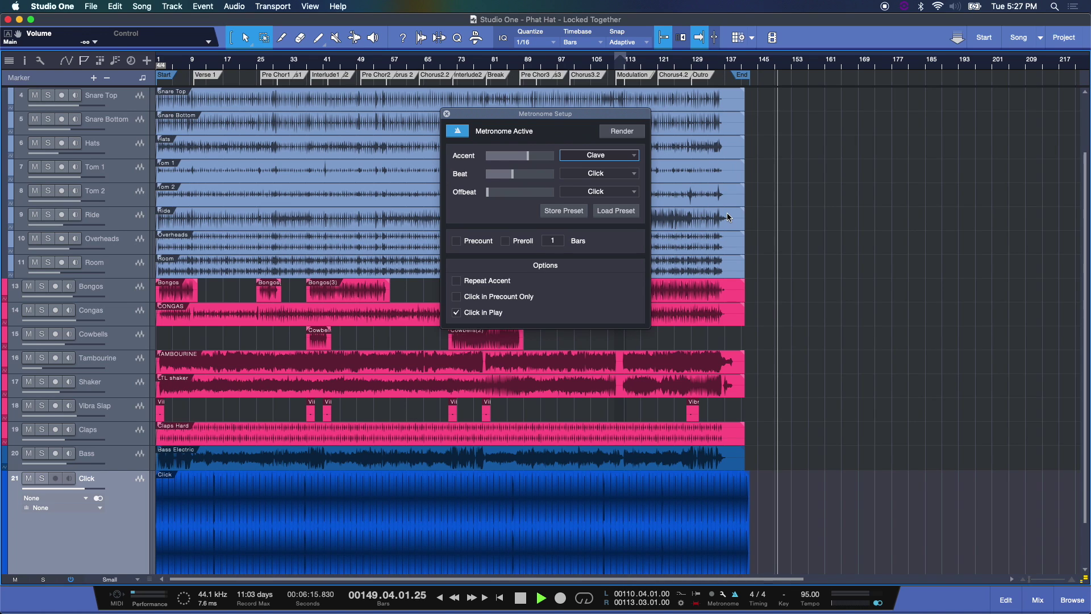
{"action": "key", "text": "space"}
{"action": "left_click", "coordinate": [588, 174]}
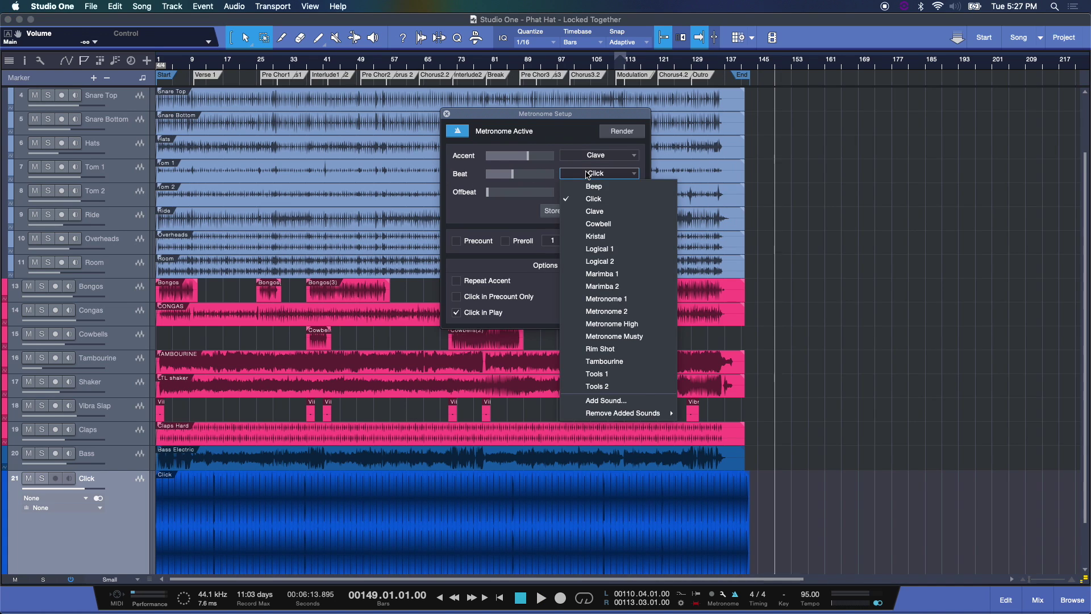
{"action": "left_click", "coordinate": [606, 225]}
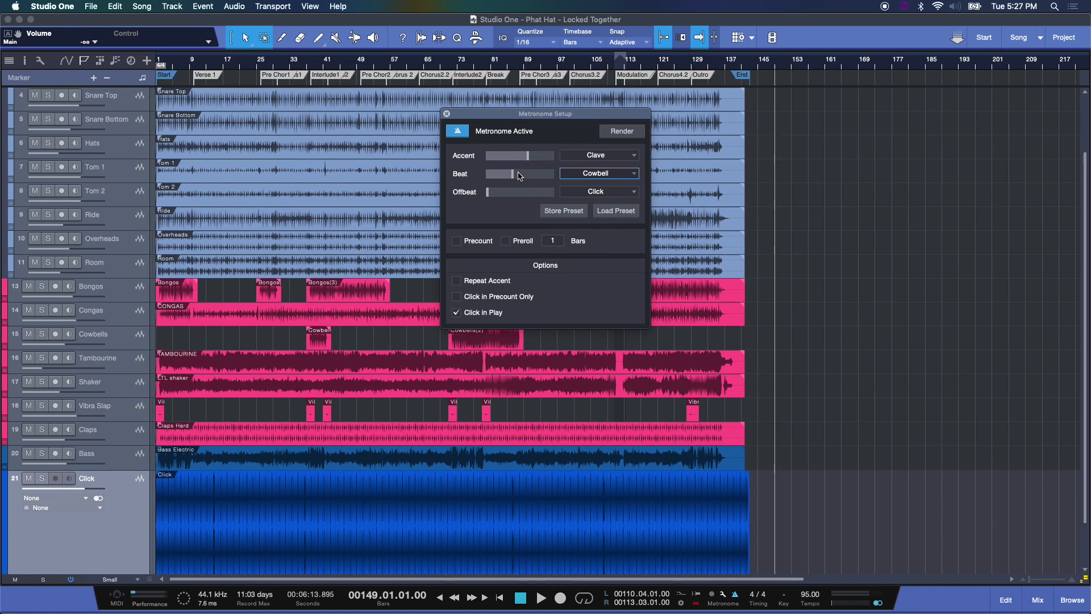
{"action": "mouse_move", "coordinate": [519, 174]}
{"action": "left_mouse_down"}
{"action": "mouse_move", "coordinate": [508, 174]}
{"action": "mouse_move", "coordinate": [533, 160]}
{"action": "left_mouse_up"}
{"action": "key", "text": "space"}
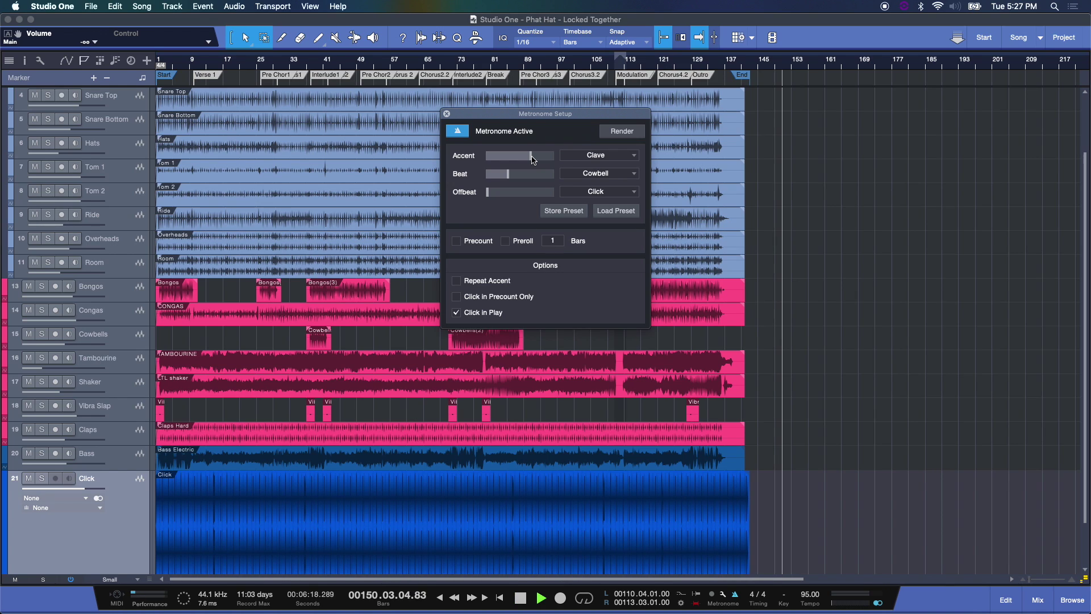
{"action": "key", "text": "space"}
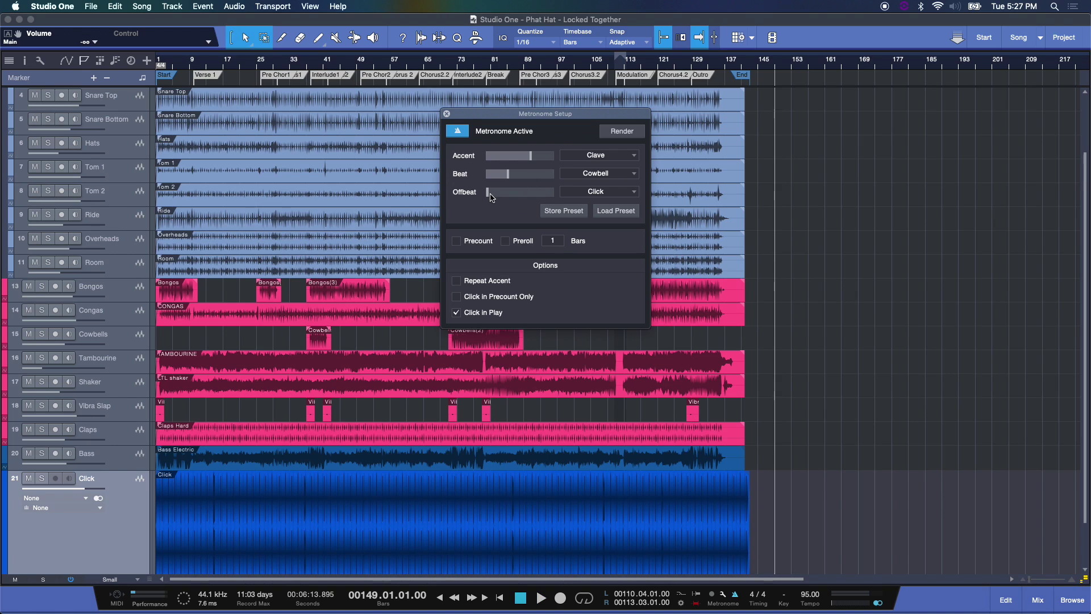
- Raise the offbeat click level and listen to the result
{"action": "left_click_drag", "start_coordinate": [490, 193], "coordinate": [503, 196]}
{"action": "key", "text": "space"}
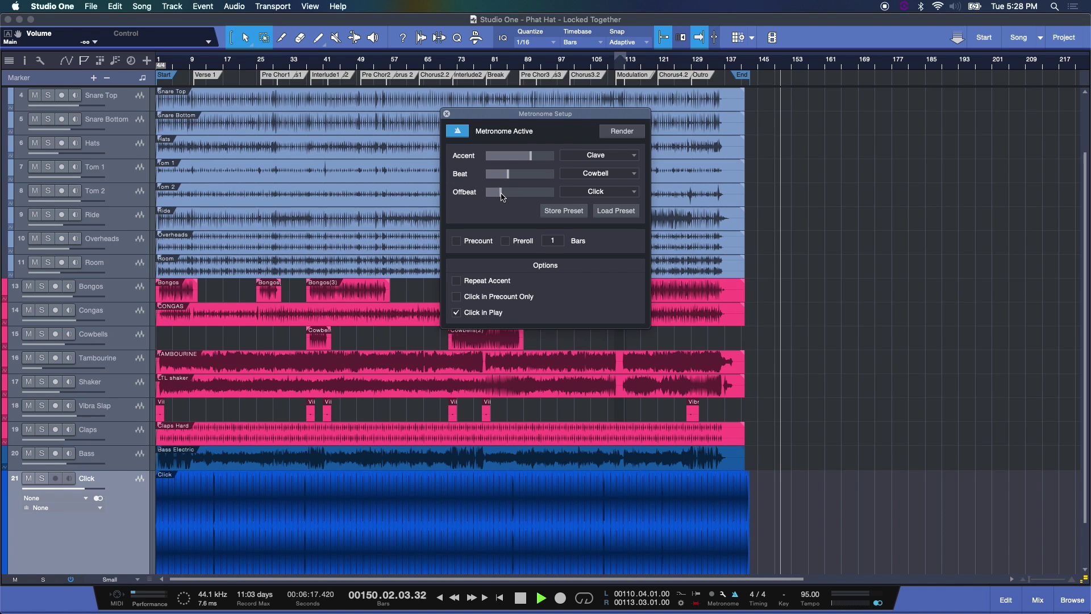
{"action": "key", "text": "space"}
- Turn the Offbeat level fully down, enter 2 preroll bars, and close Metronome Setup
{"action": "left_click_drag", "start_coordinate": [503, 196], "coordinate": [488, 195]}
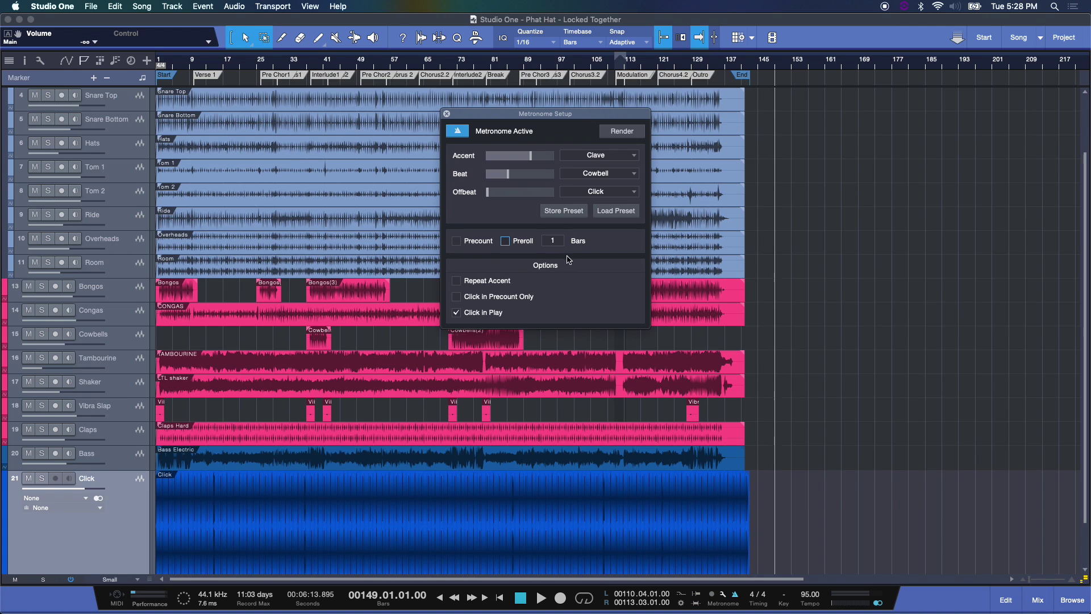
{"action": "left_click", "coordinate": [551, 241]}
{"action": "type", "text": "2"}
{"action": "left_click", "coordinate": [447, 113]}
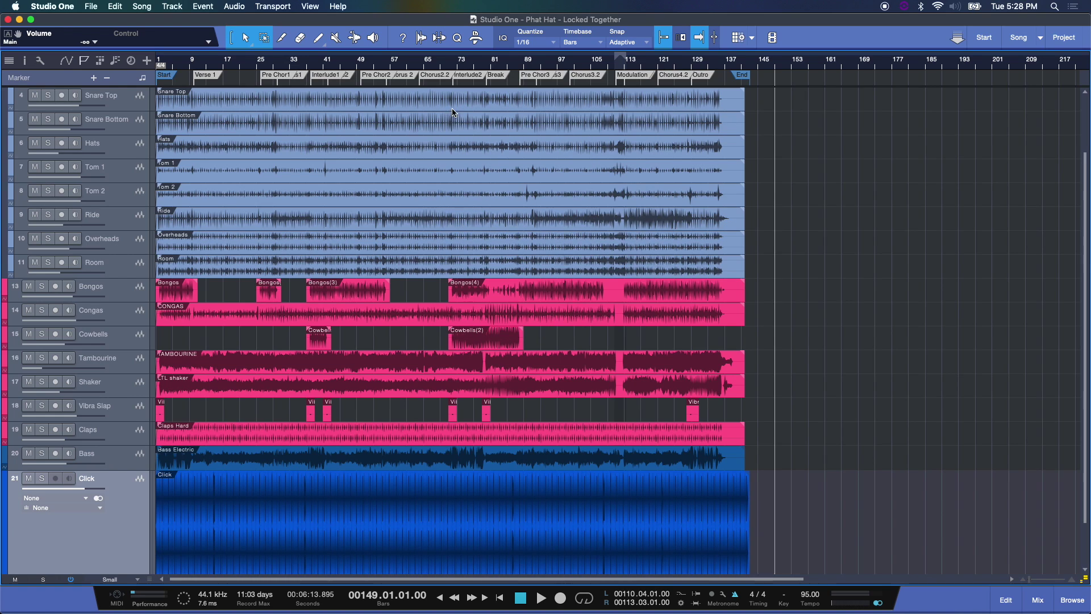
- Render the Clave/Cowbell click from timeline start to song end as Click(2) and enlarge that track
{"action": "left_click", "coordinate": [723, 596]}
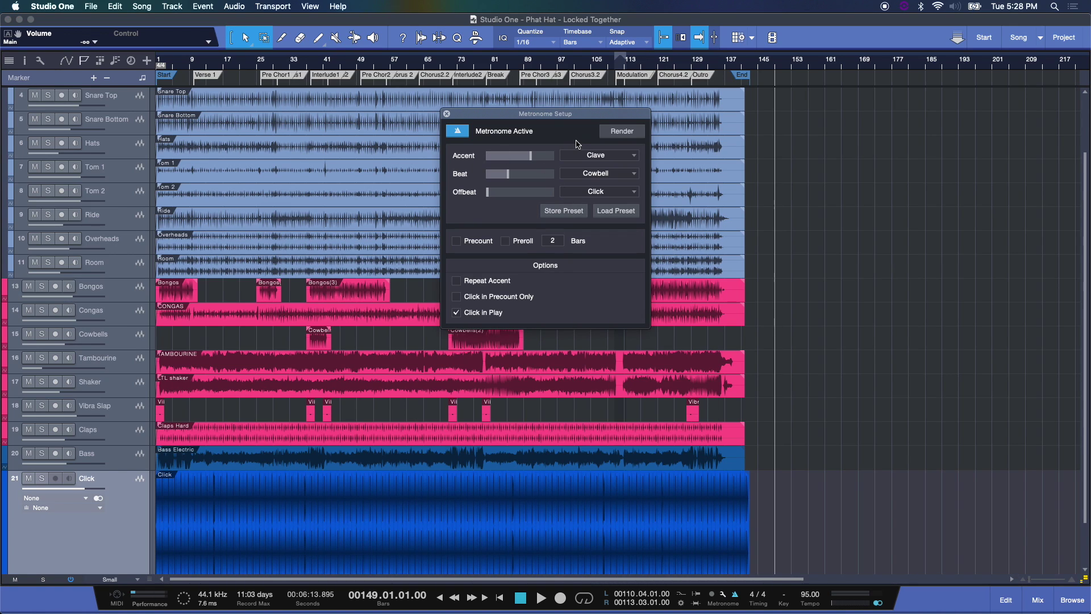
{"action": "left_click", "coordinate": [623, 135]}
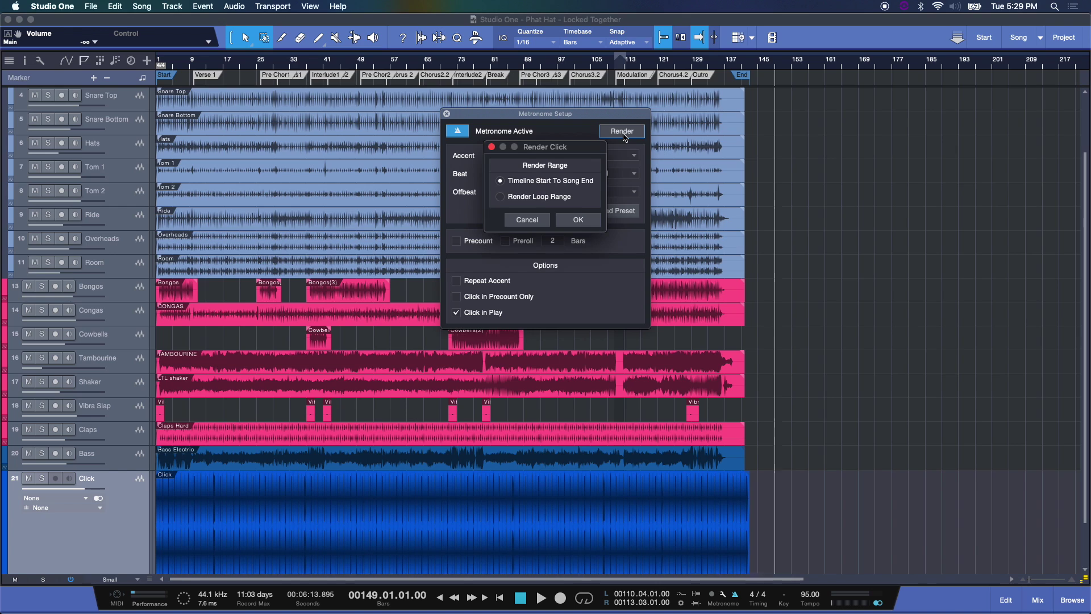
{"action": "left_click", "coordinate": [575, 220]}
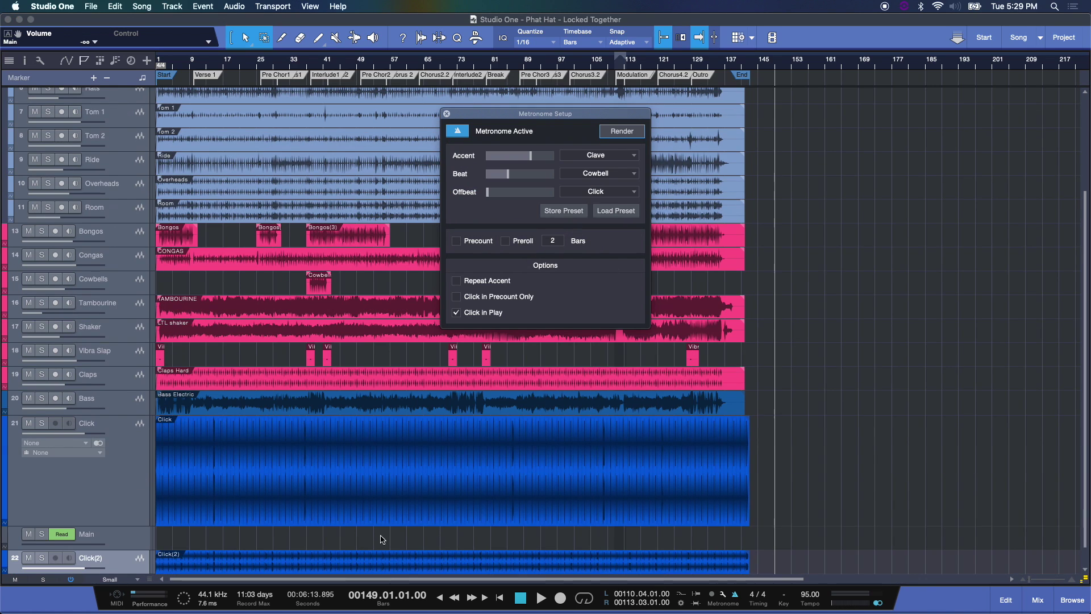
{"action": "scroll", "coordinate": [136, 540], "scroll_direction": "down", "scroll_amount": 1}
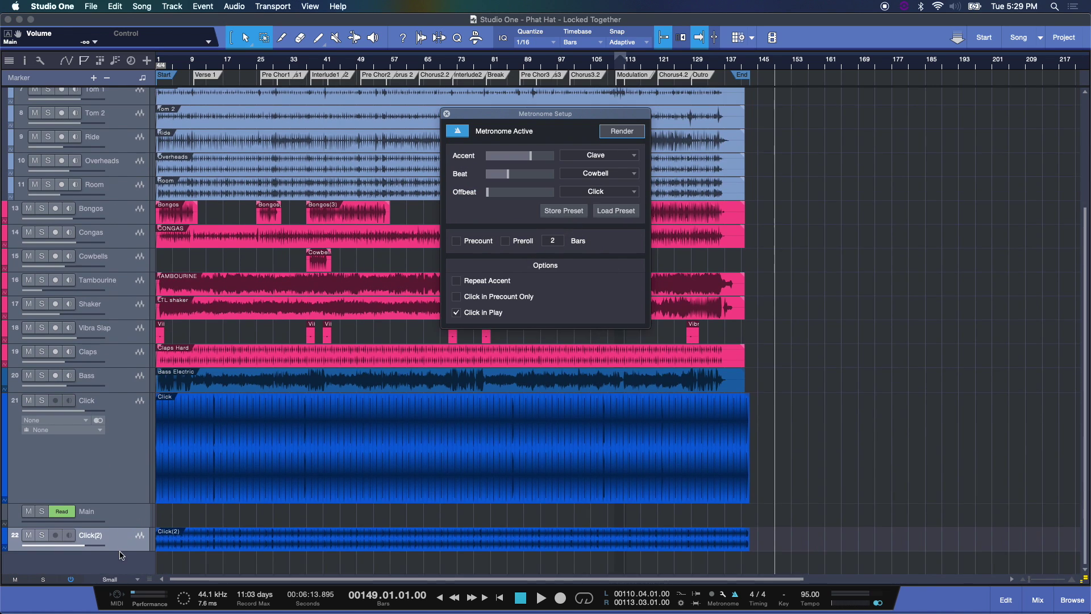
{"action": "left_click", "coordinate": [121, 556]}
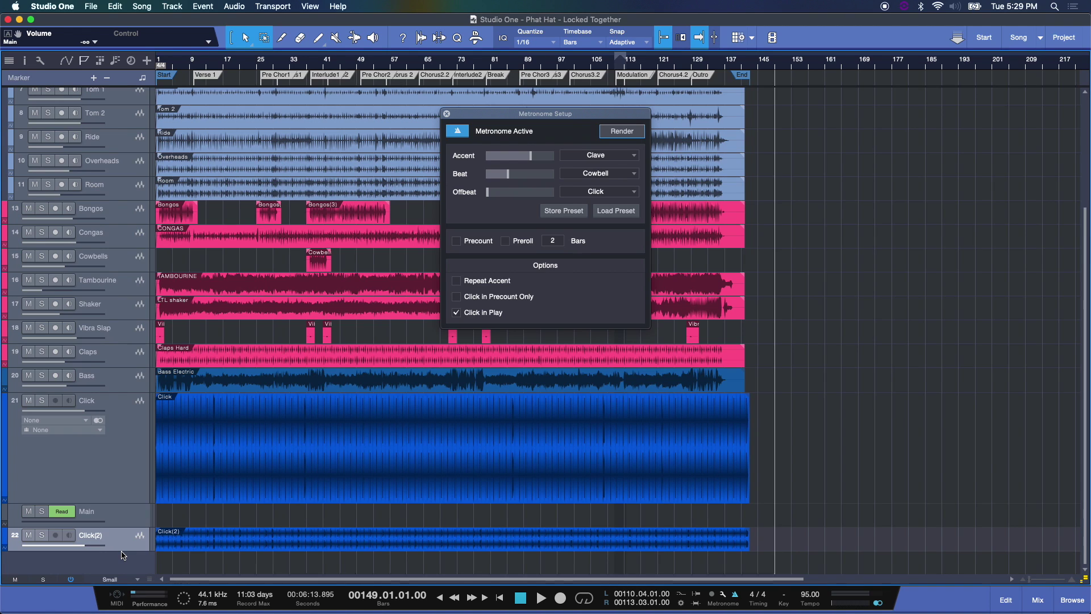
{"action": "left_click_drag", "start_coordinate": [121, 552], "coordinate": [117, 580]}
{"action": "scroll", "coordinate": [129, 518], "scroll_direction": "down", "scroll_amount": 2}
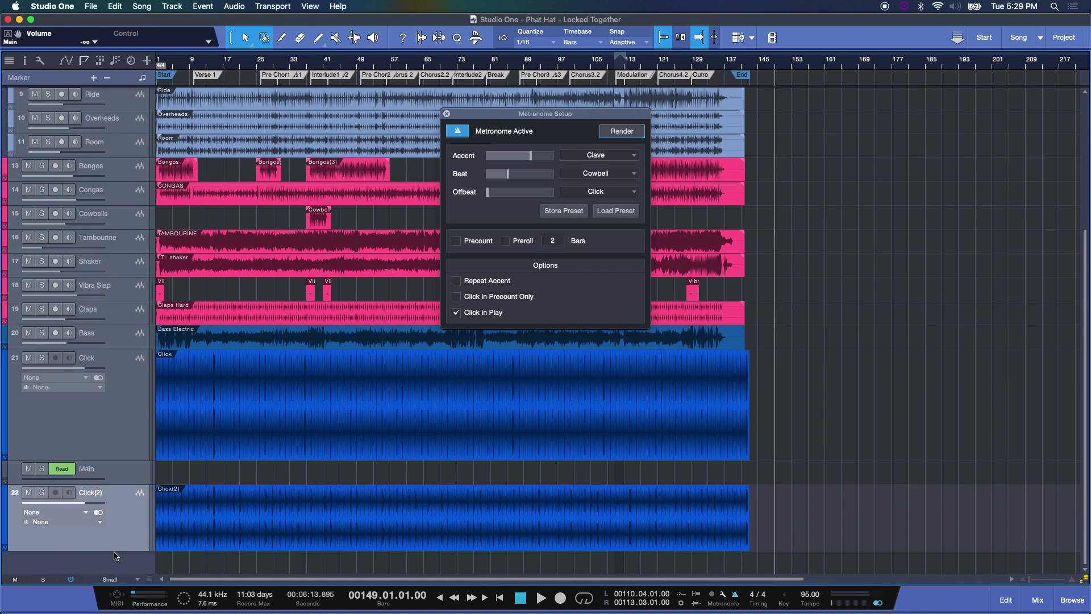
{"action": "left_click_drag", "start_coordinate": [116, 556], "coordinate": [118, 581]}
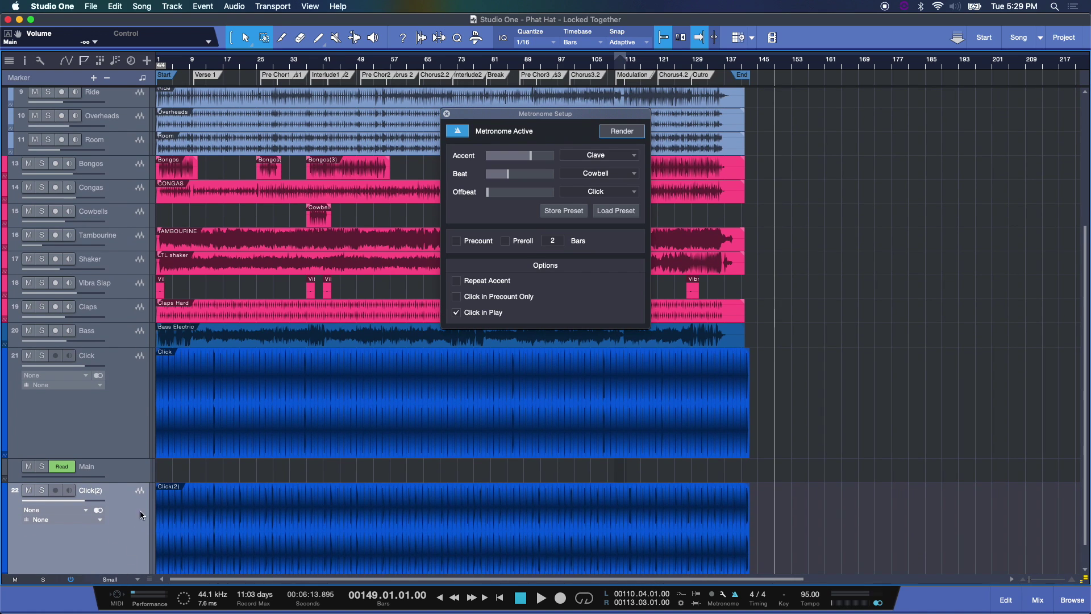
- Solo the Click(2) track and play it briefly before stopping
{"action": "left_click", "coordinate": [43, 490]}
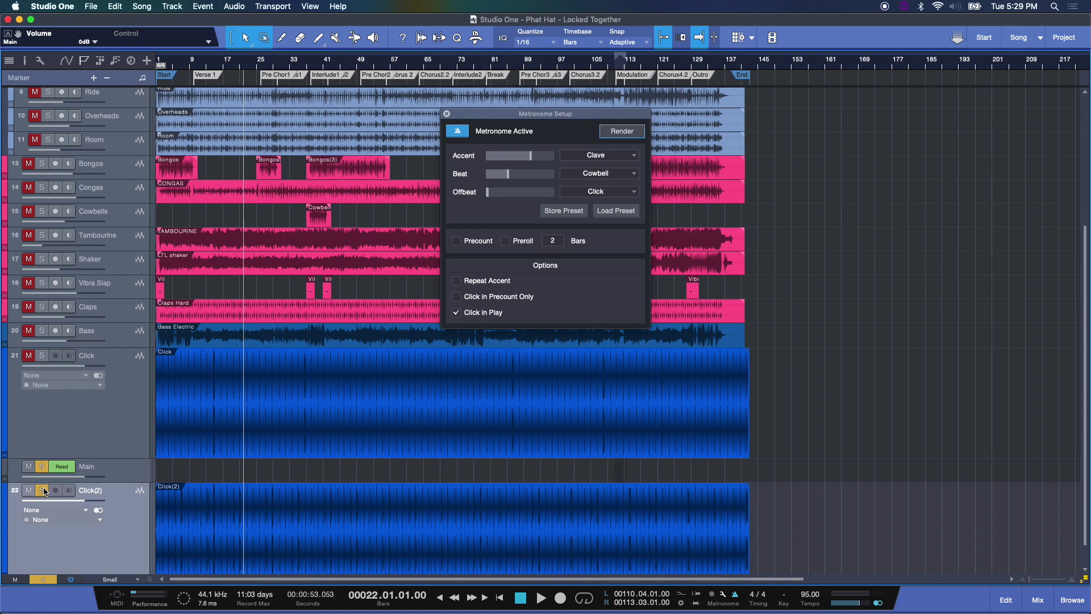
{"action": "key", "text": "space"}
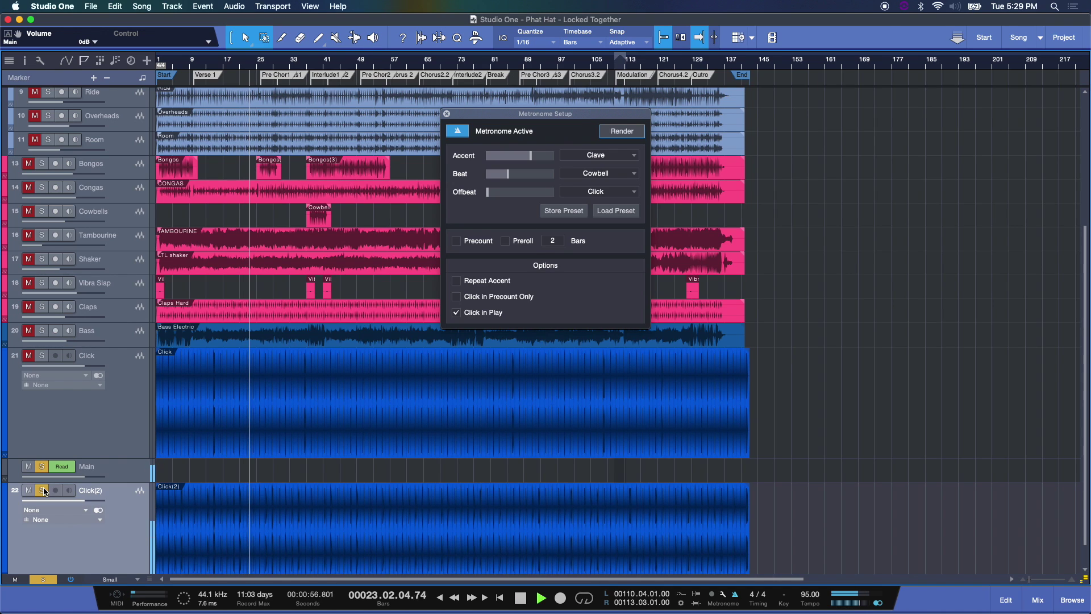
{"action": "key", "text": "space"}
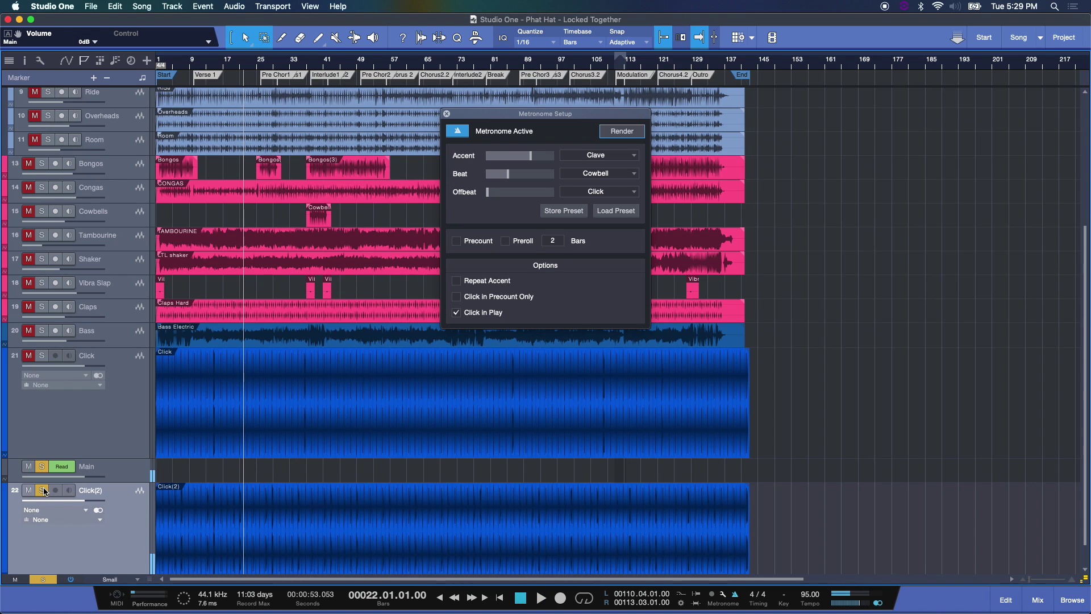